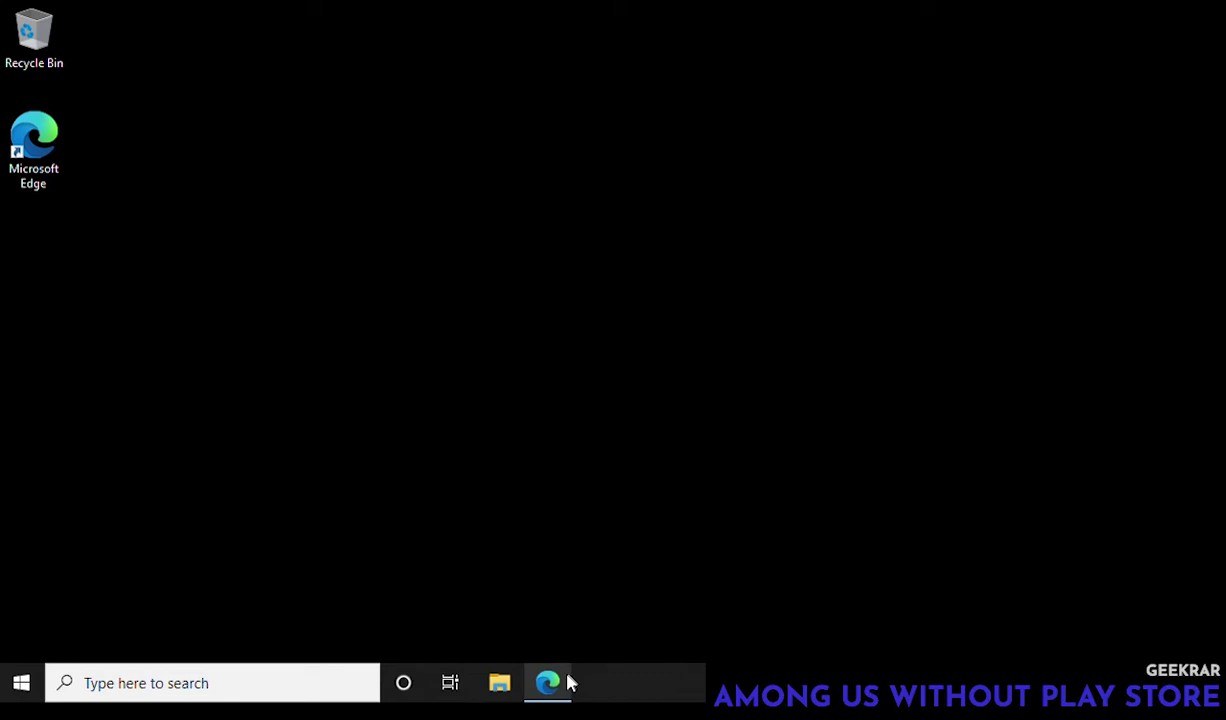
Step: In a maximized Edge window, search Google for 'ld player' and open ldplayer.net
click(560, 682)
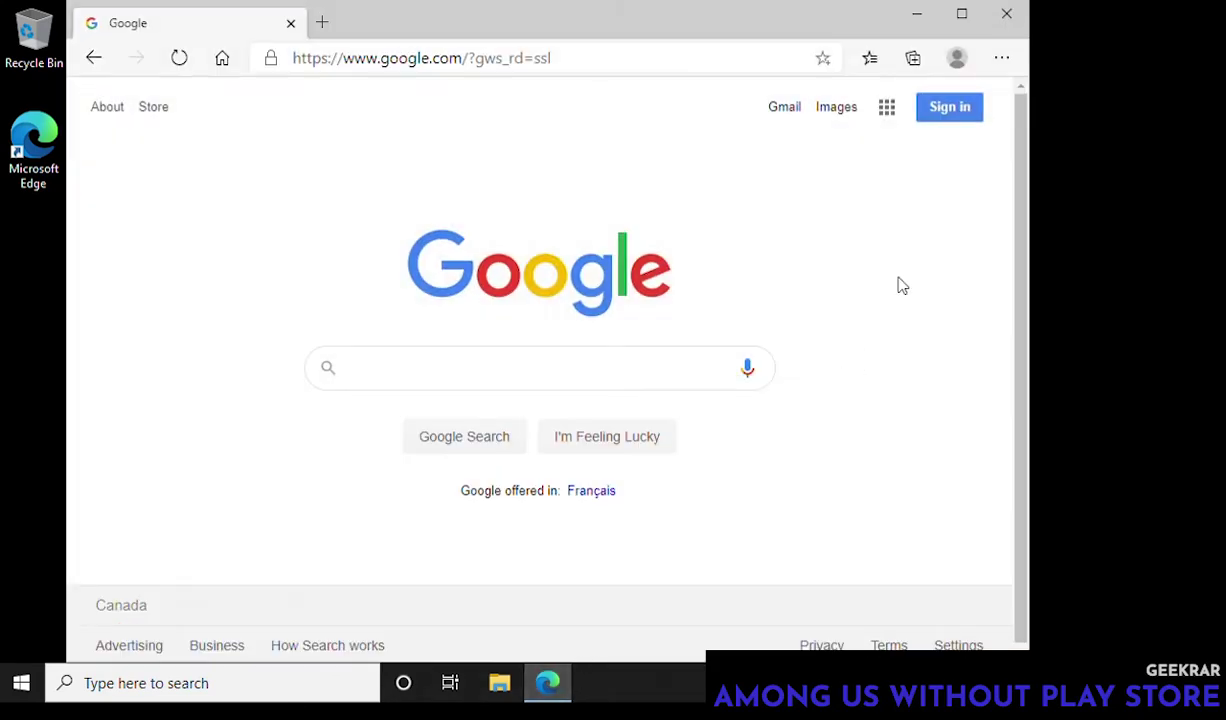
click(950, 14)
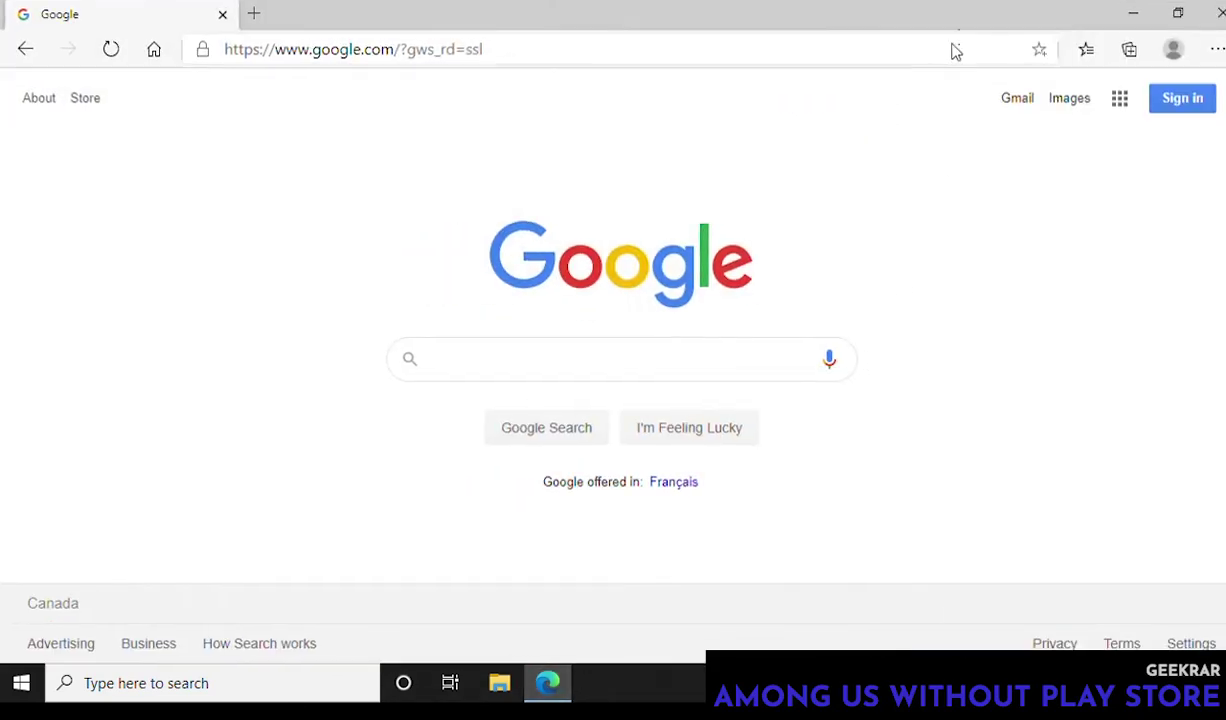
click(731, 370)
text(ld player)
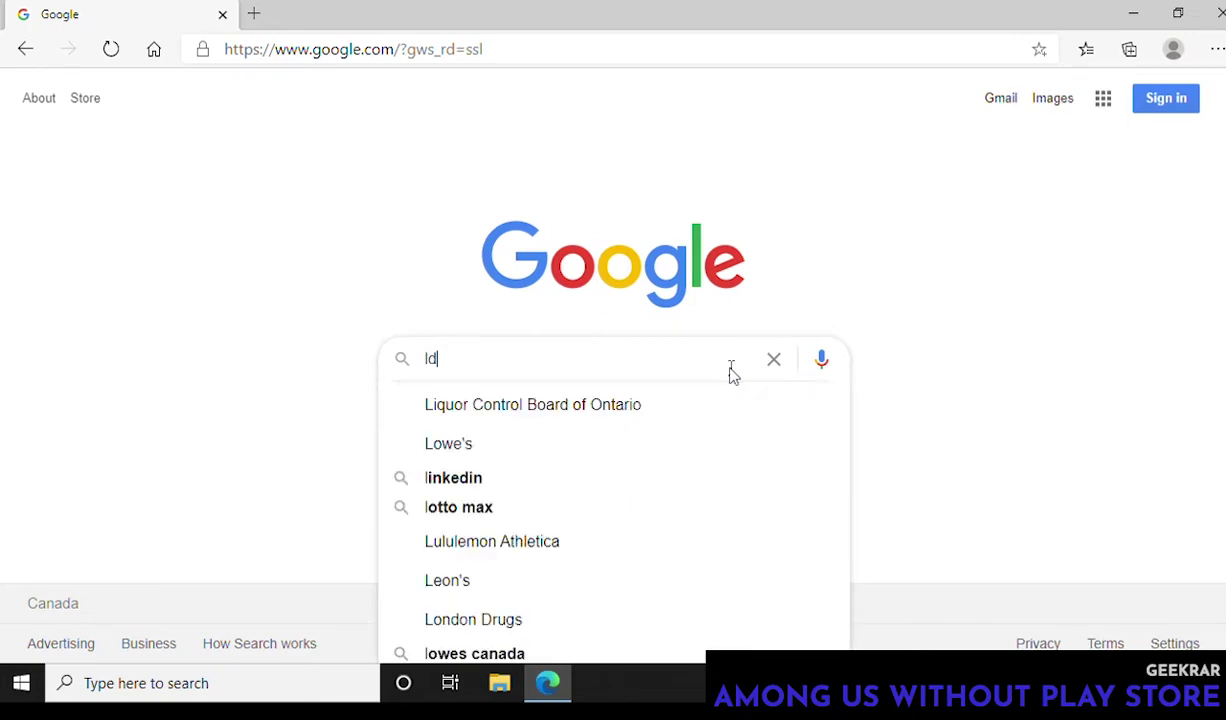
key(Return)
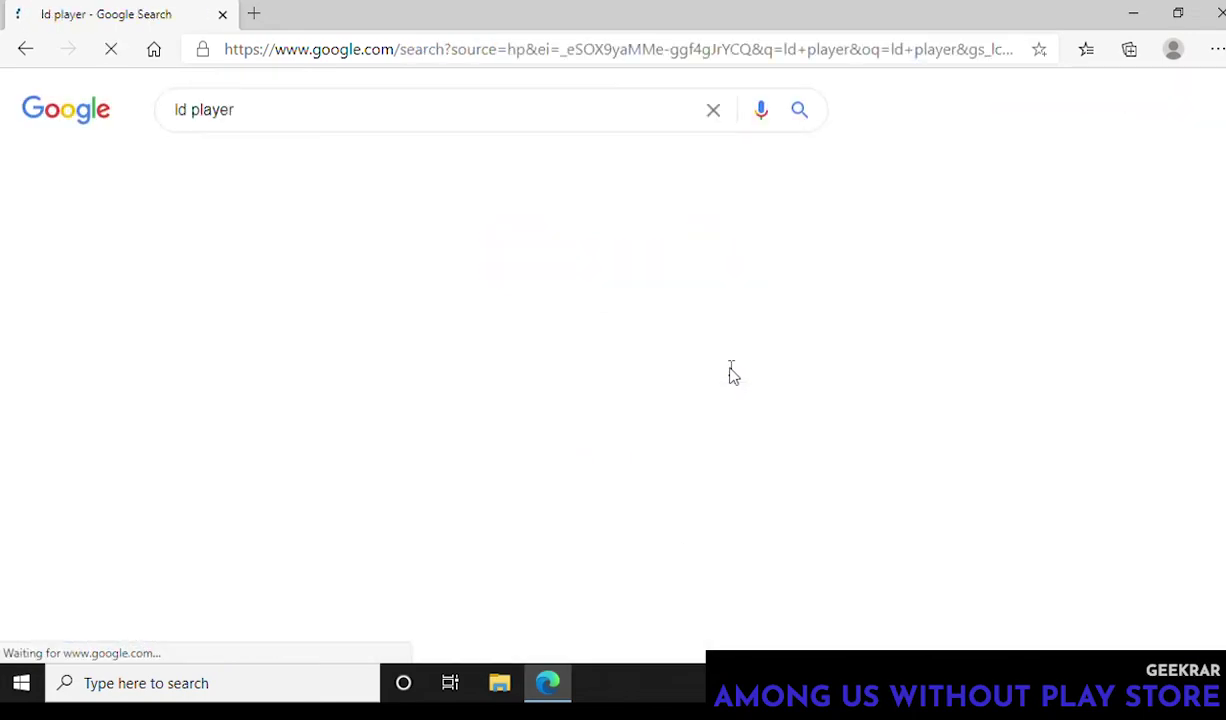
scroll(731, 374, down, 2)
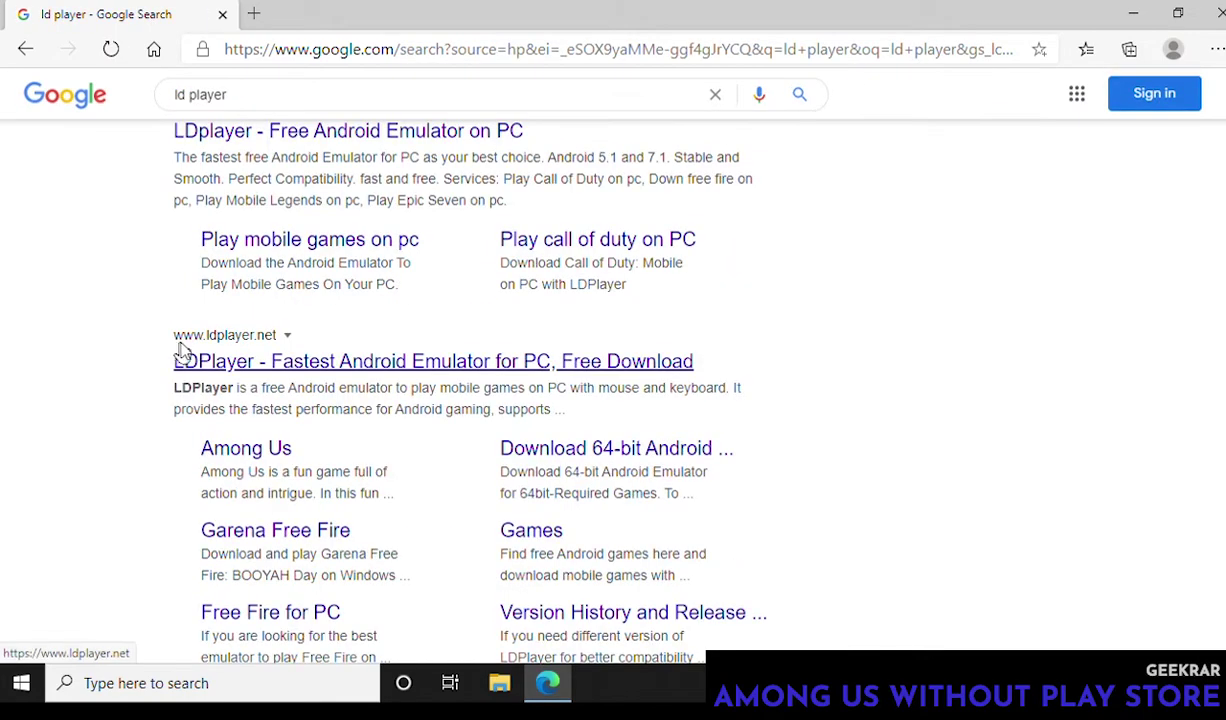
click(266, 366)
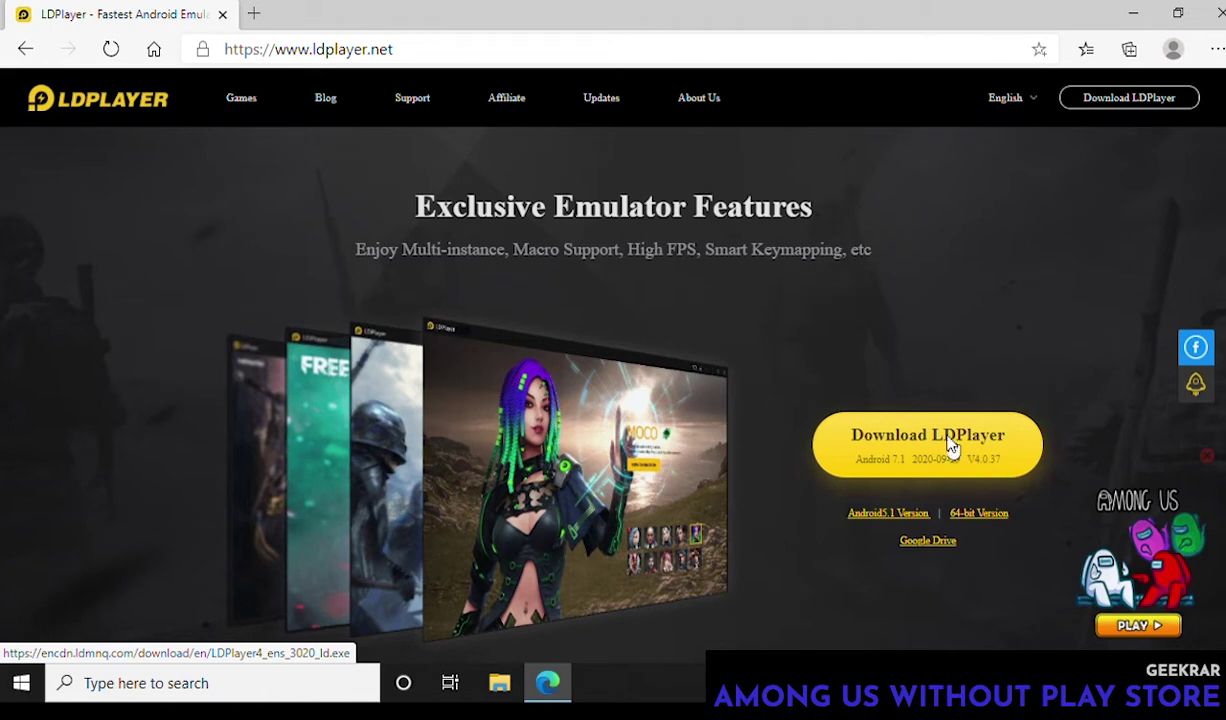
Step: Download the LDPlayer installer, show it in its Downloads folder, and minimize Edge
click(947, 443)
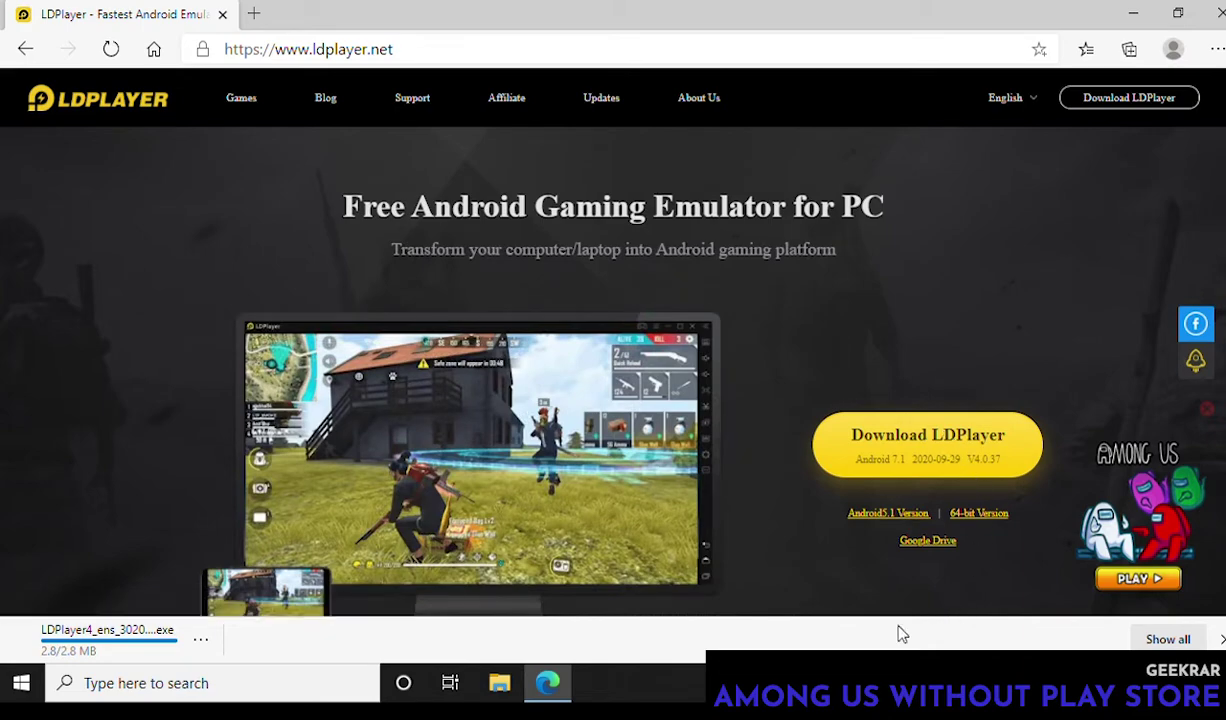
click(201, 639)
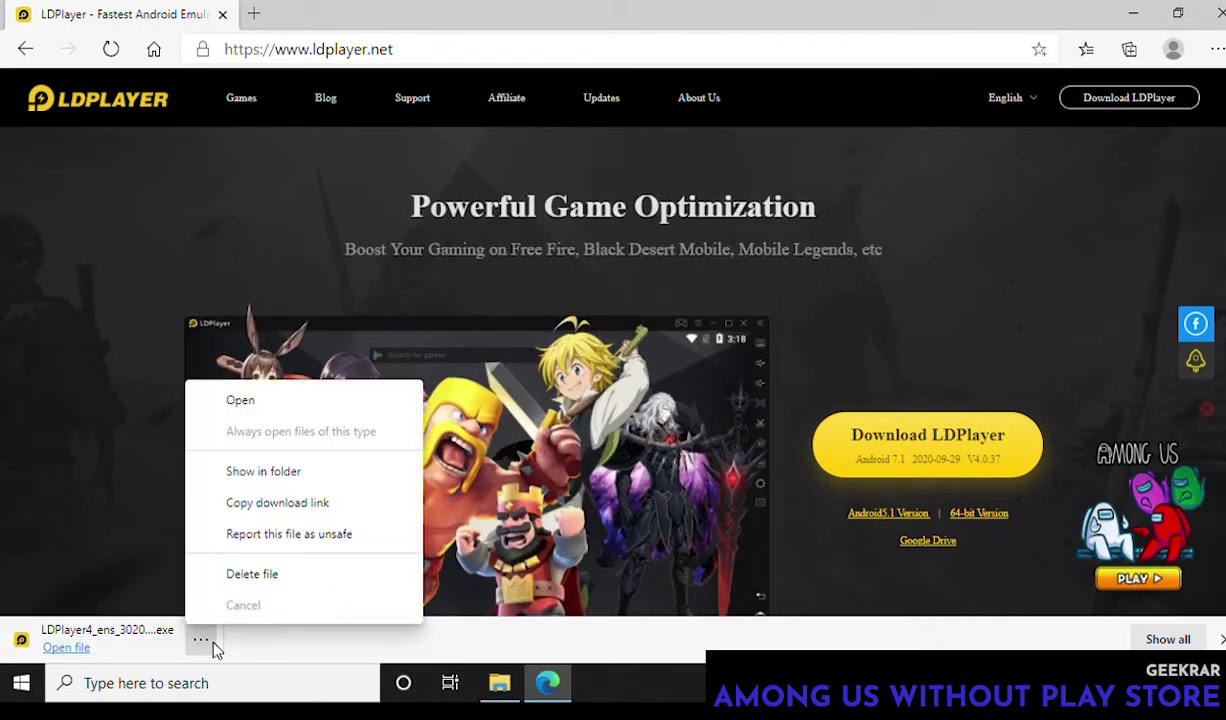
click(303, 471)
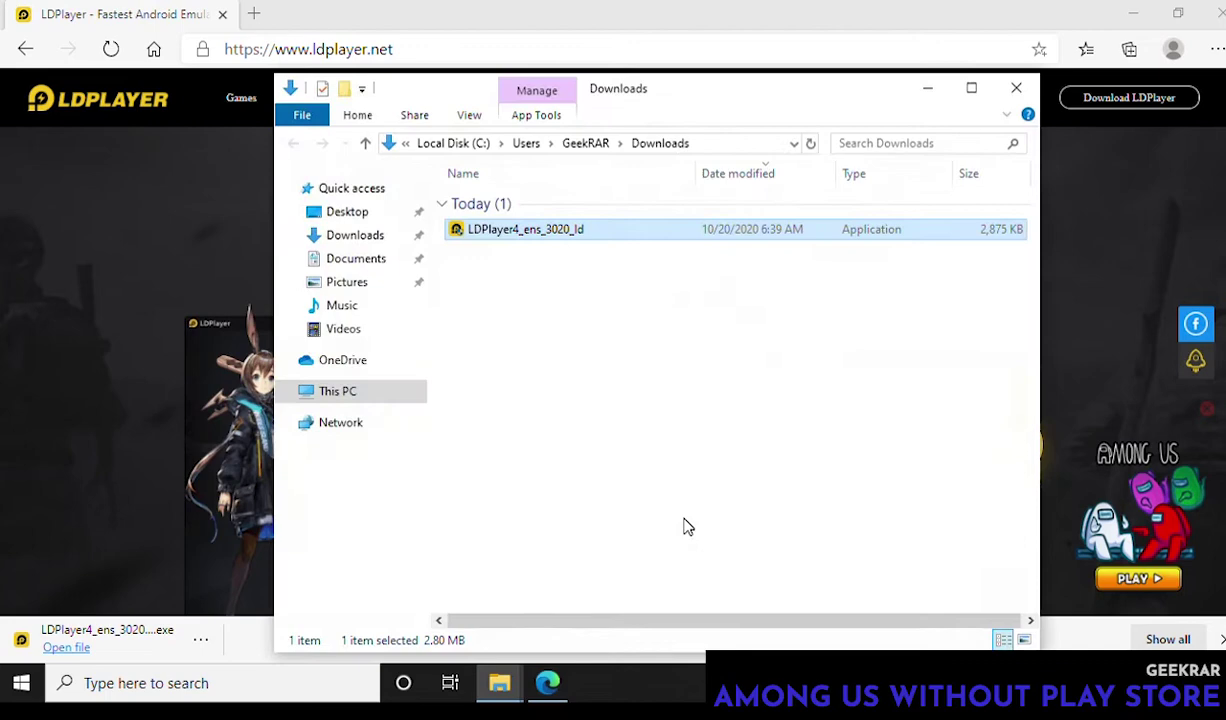
click(1131, 14)
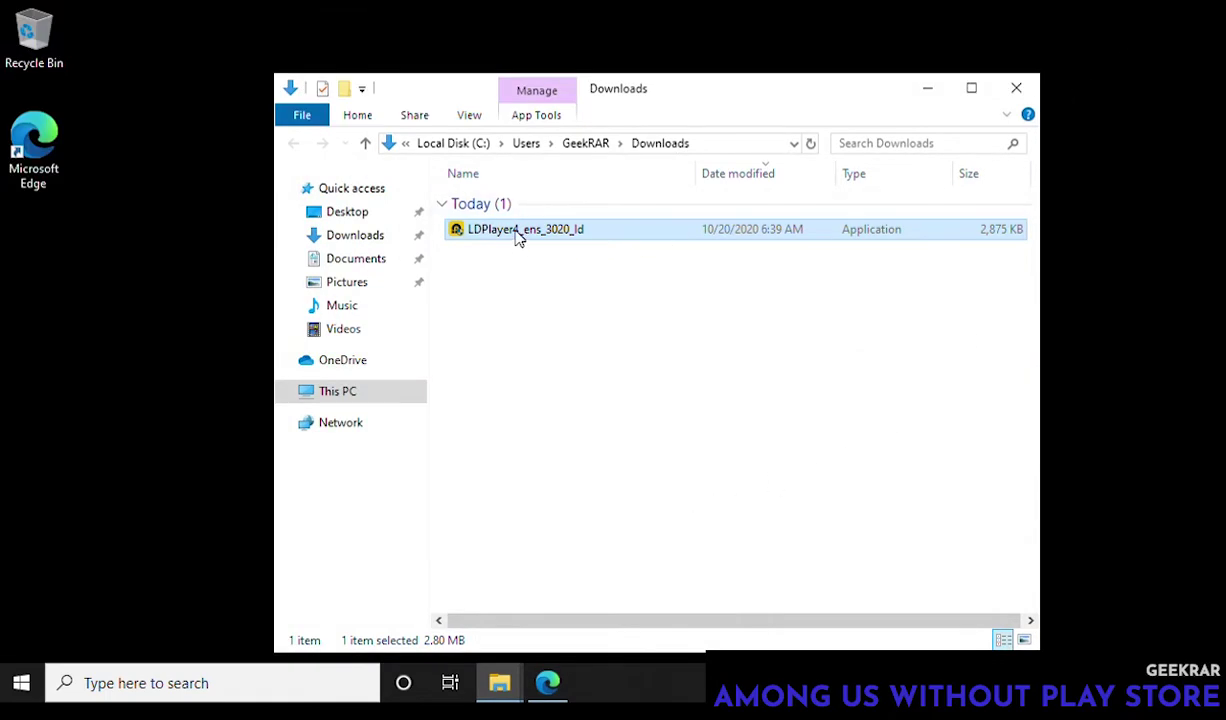
Step: Run the LDPlayer installer, approve UAC, check the setup path C:\LDPlayer\LDPlayer4.0\, and install
double_click(518, 236)
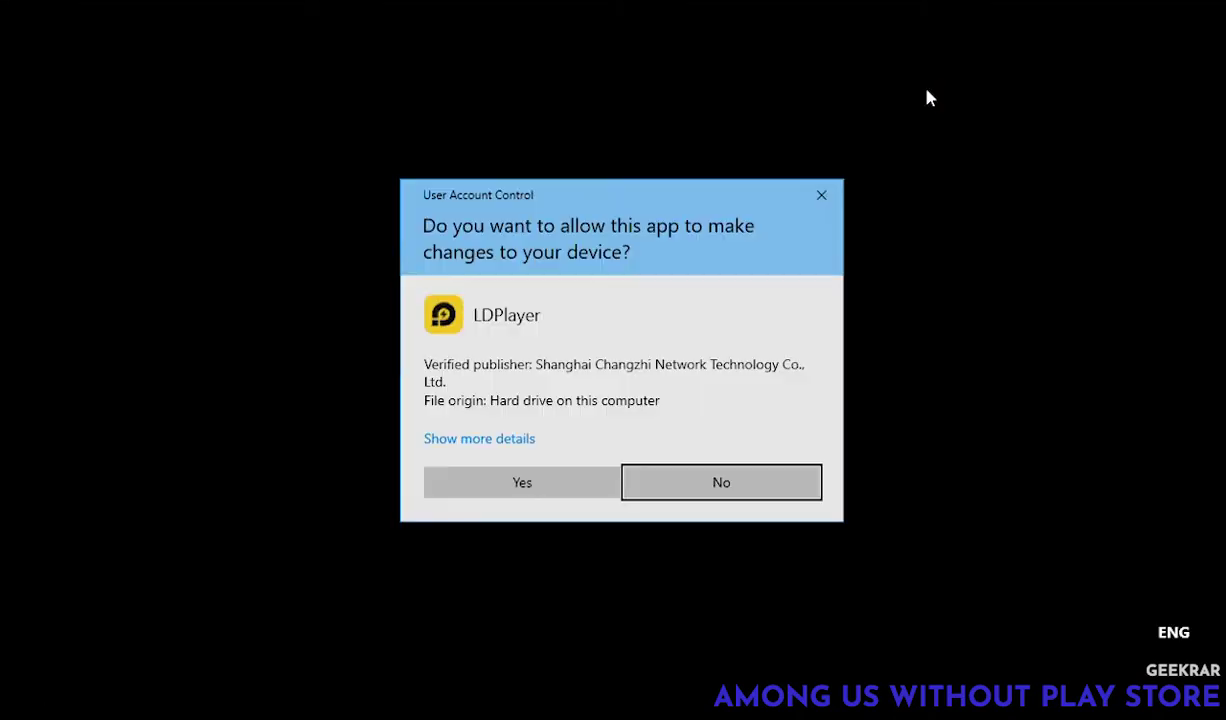
click(557, 481)
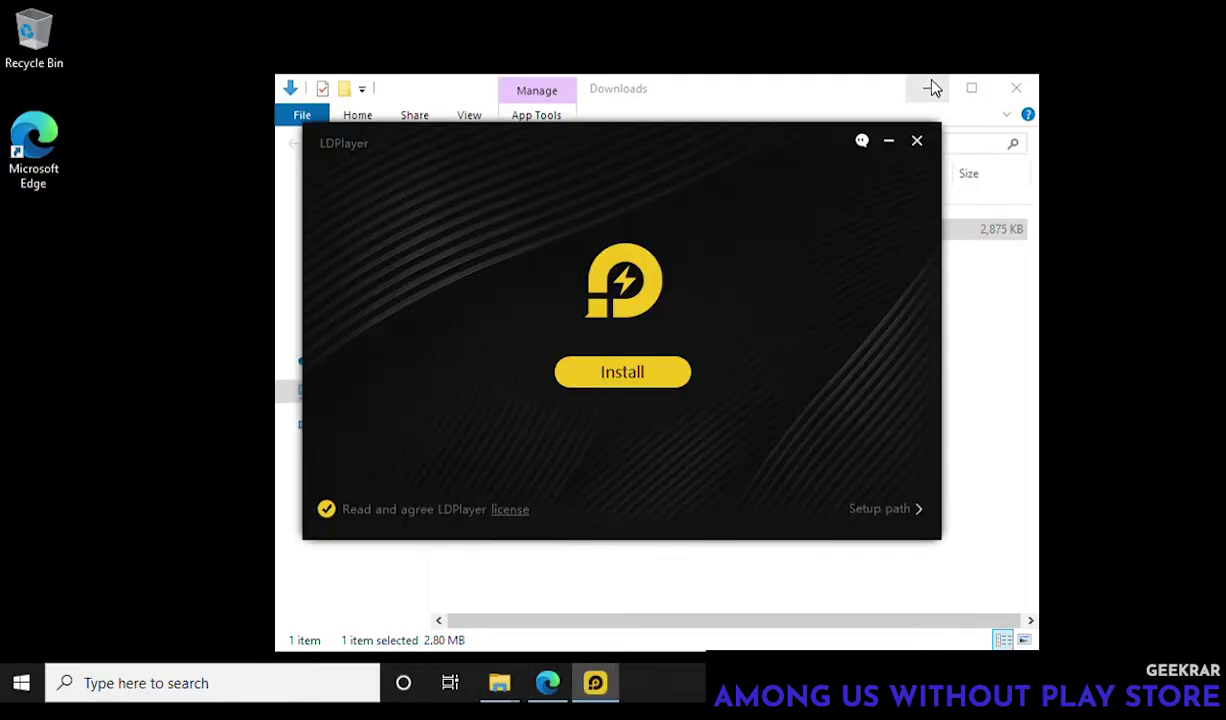
click(920, 88)
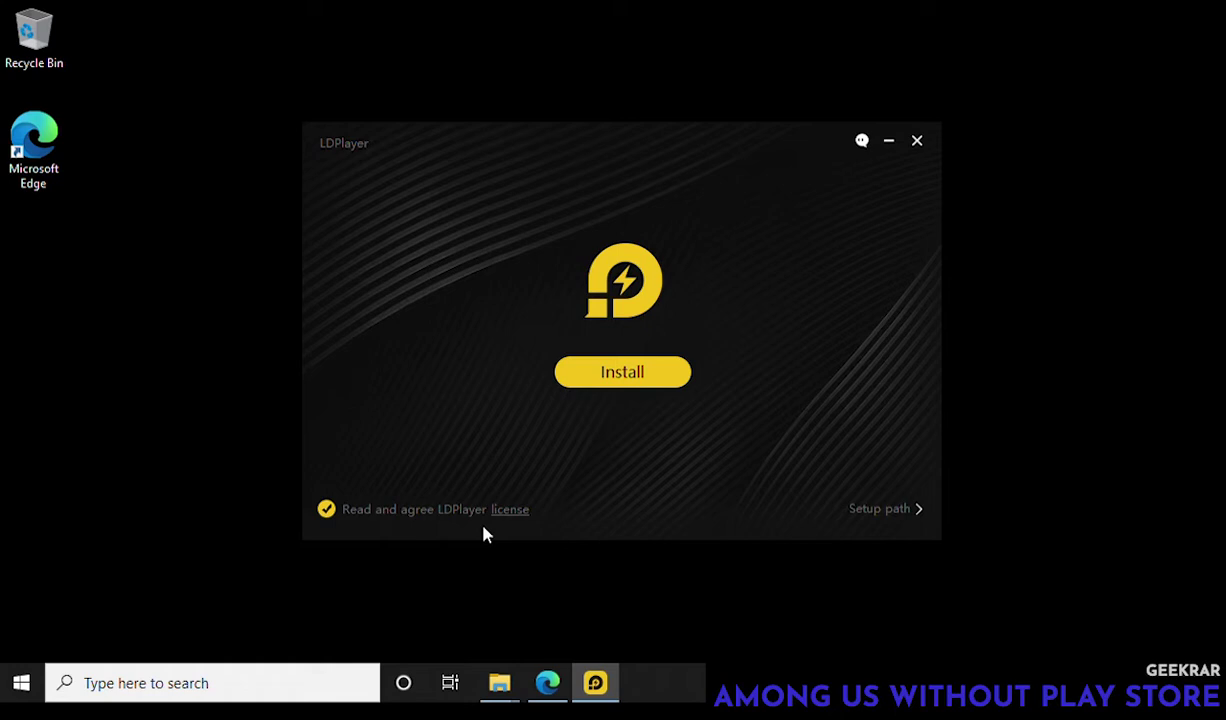
click(883, 516)
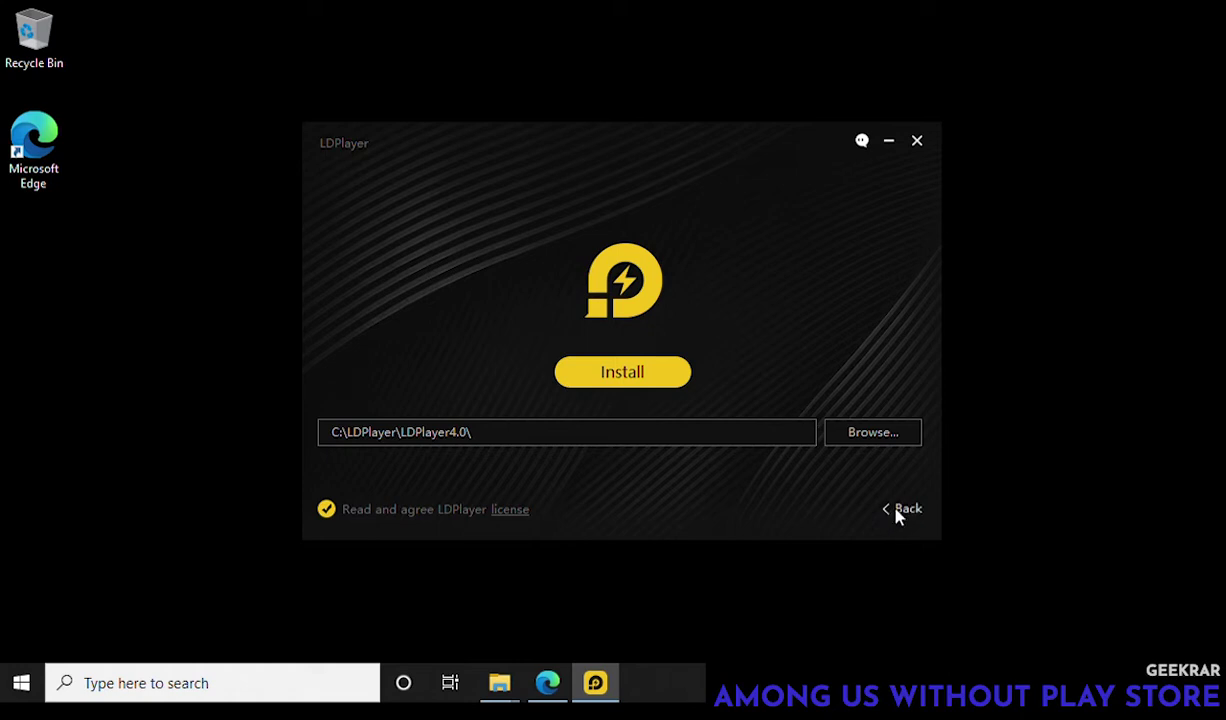
click(896, 510)
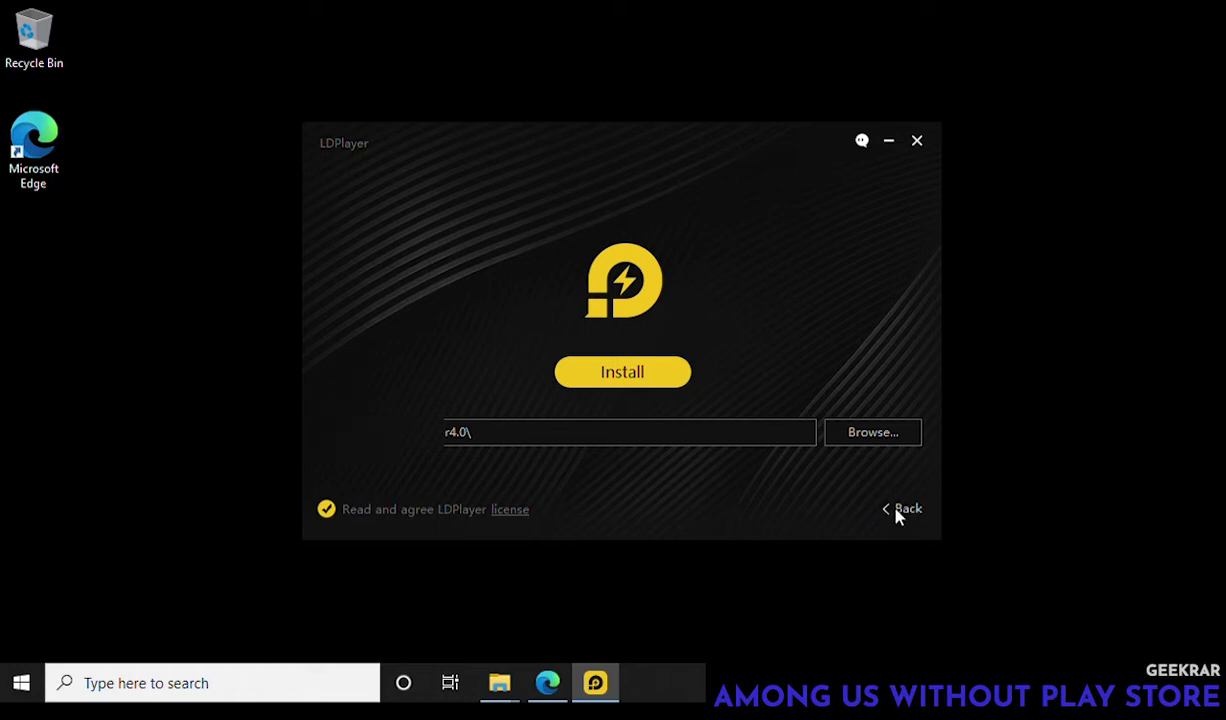
click(631, 380)
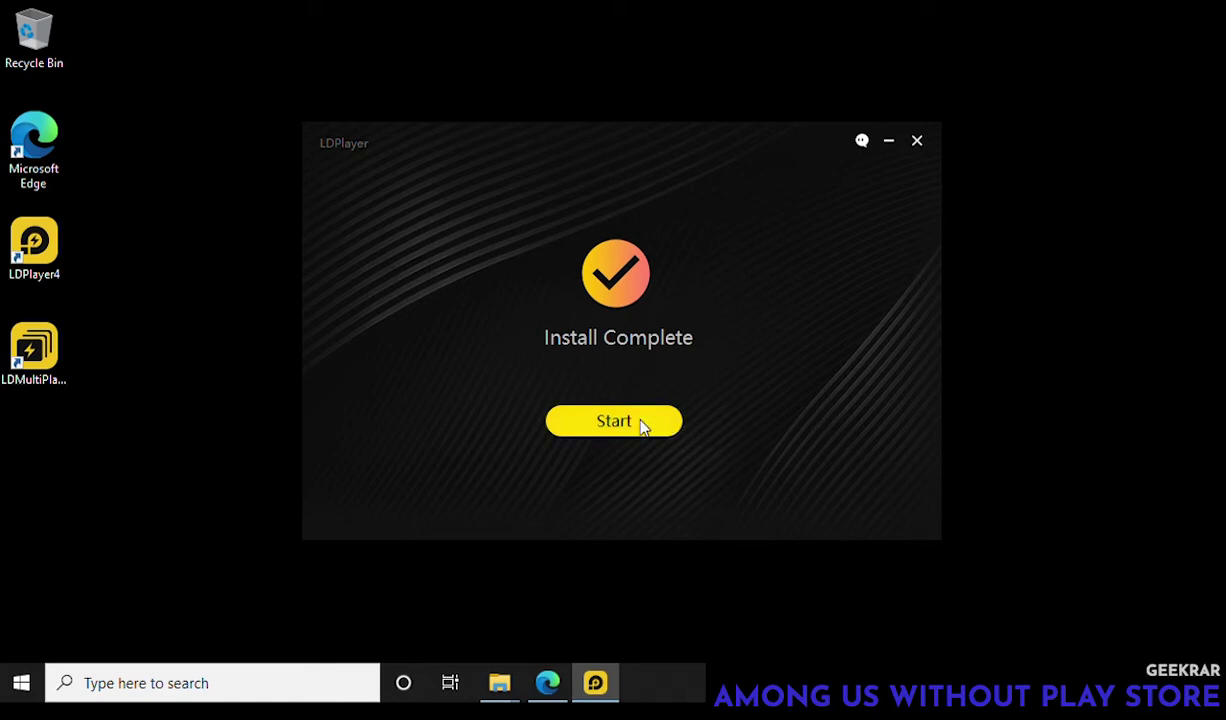
Step: Launch LDPlayer, allow it through the firewall, then open and close the Play Store sign-in
click(642, 424)
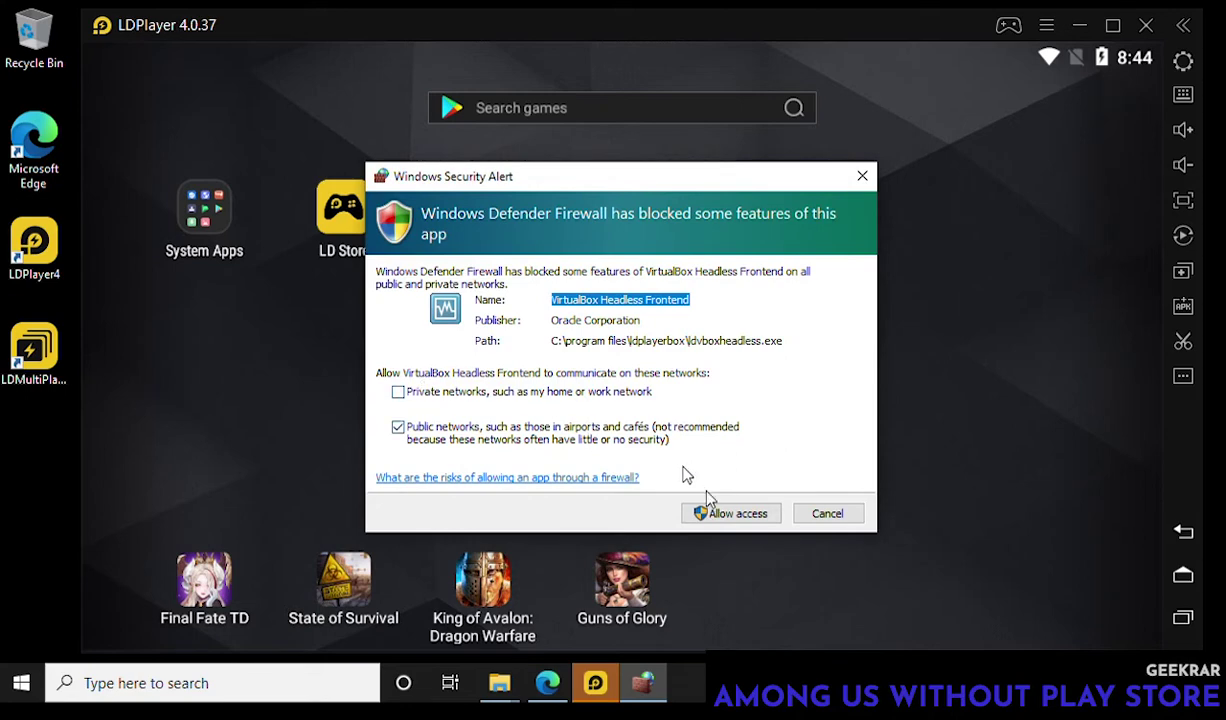
click(706, 510)
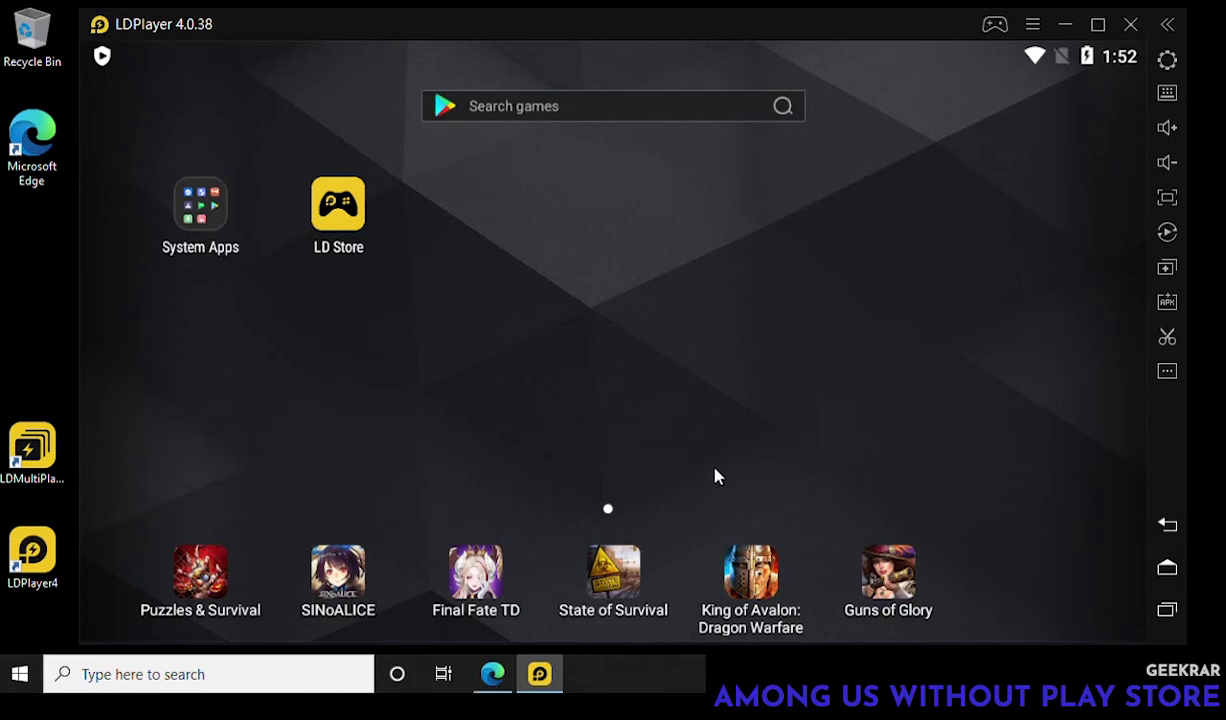
click(208, 216)
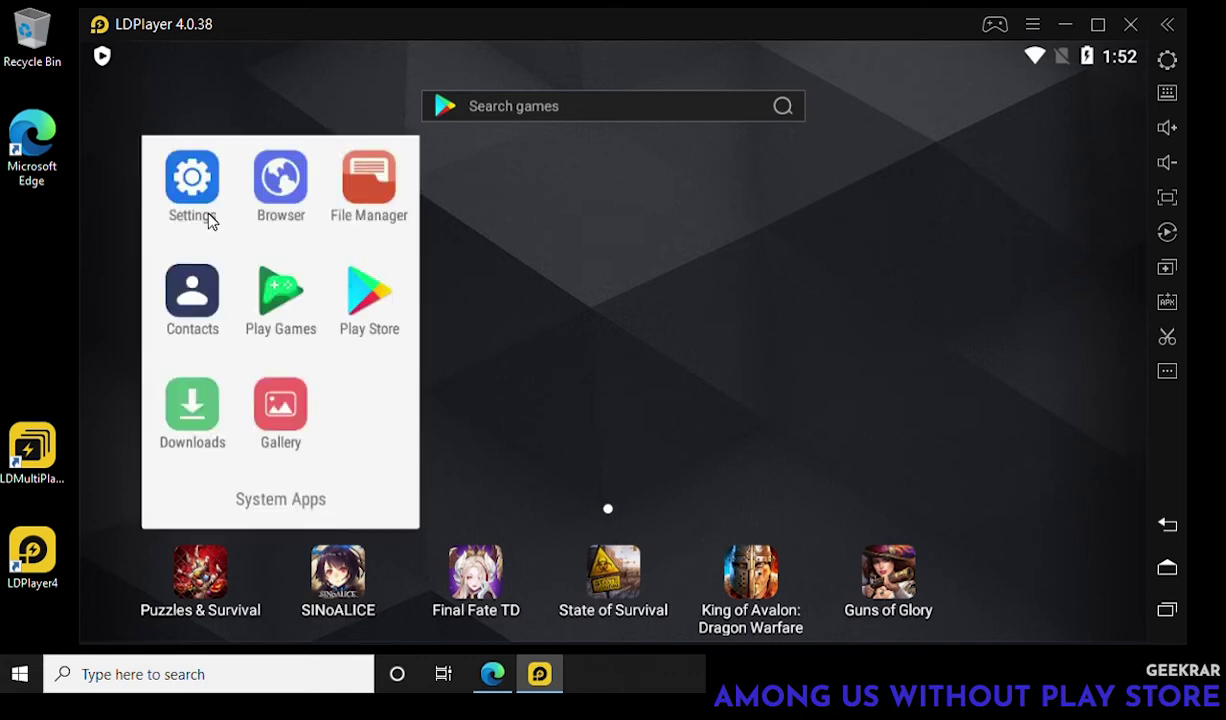
click(375, 309)
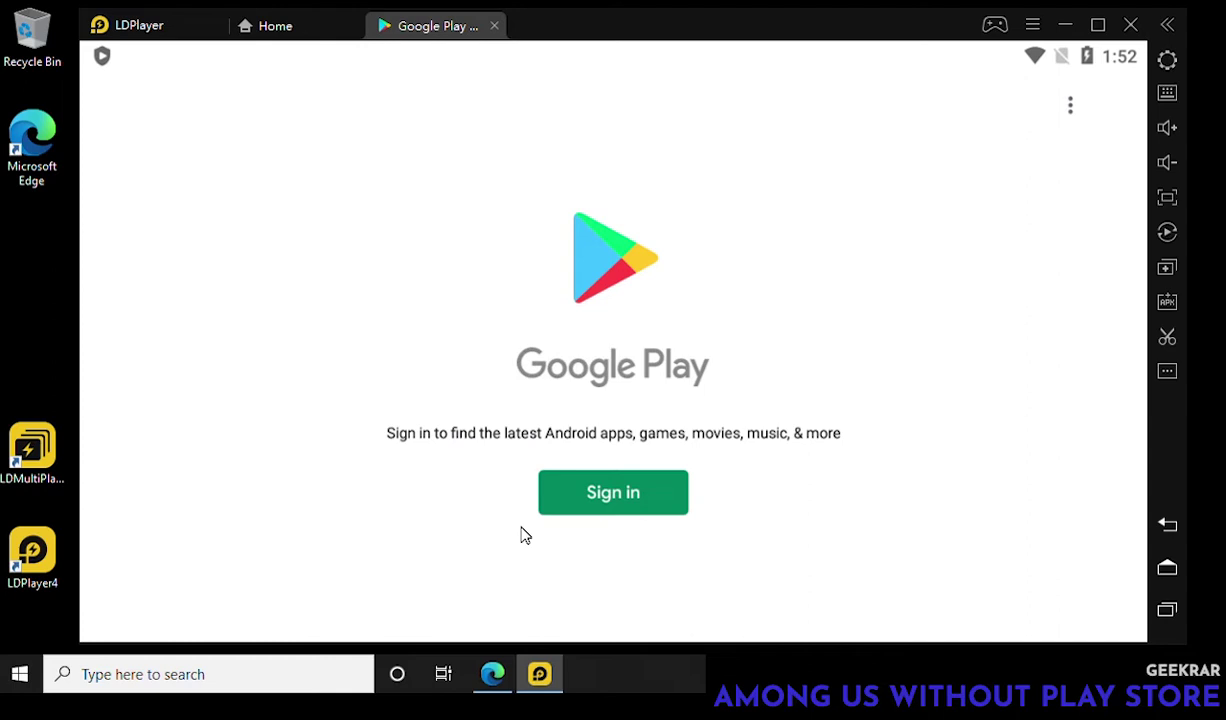
click(494, 26)
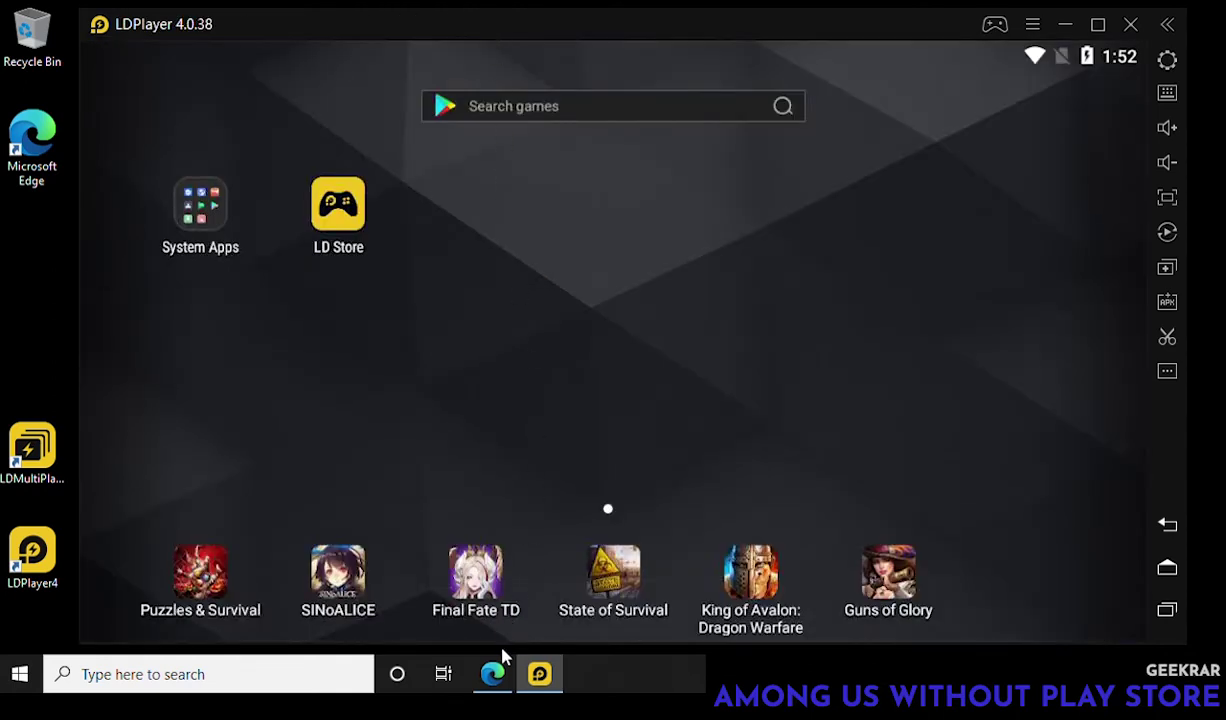
Step: Download the 69.6 MB Among Us APK from the pasted apkpure URL and show it in Downloads
click(492, 674)
click(506, 78)
text(https://apkpure.com/among-us/com.innersloth.spacemafia)
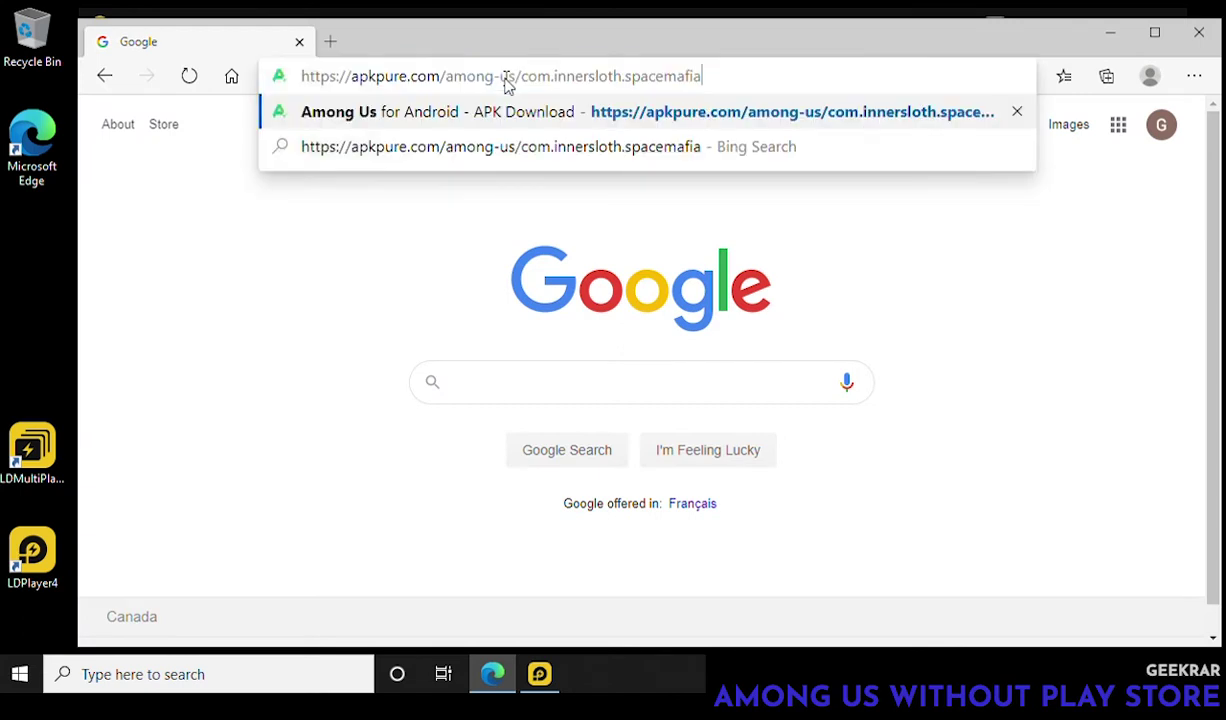
key(Return)
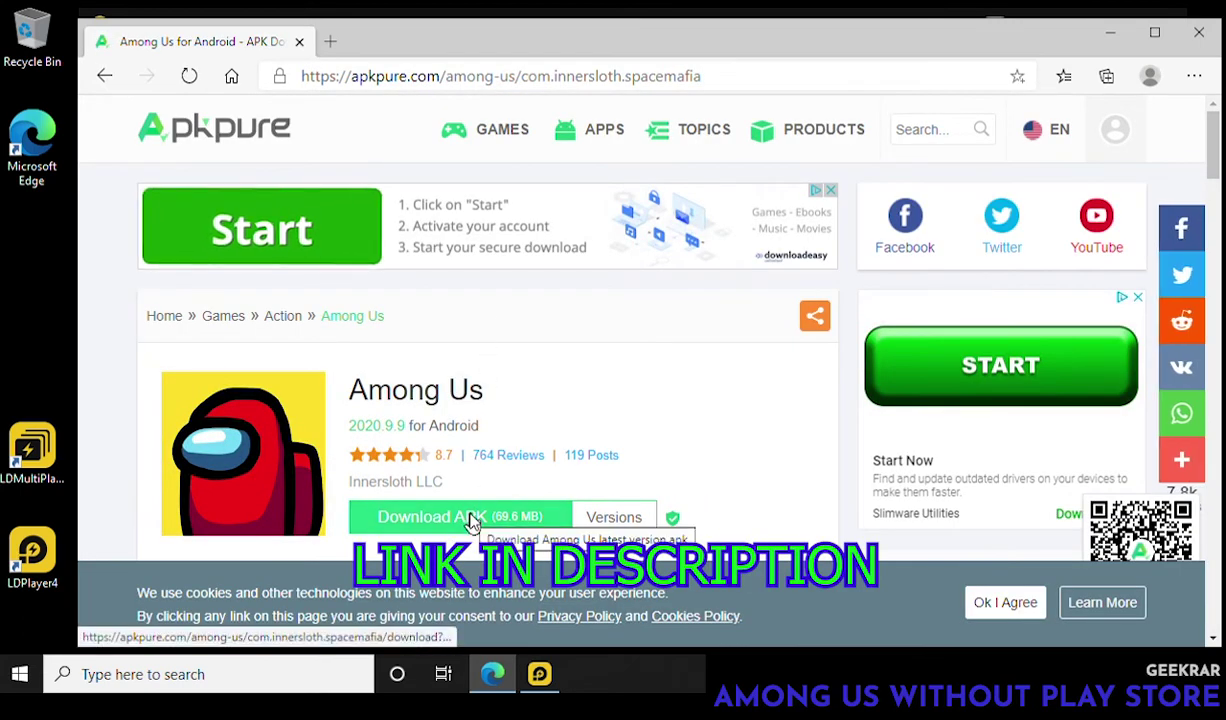
click(526, 529)
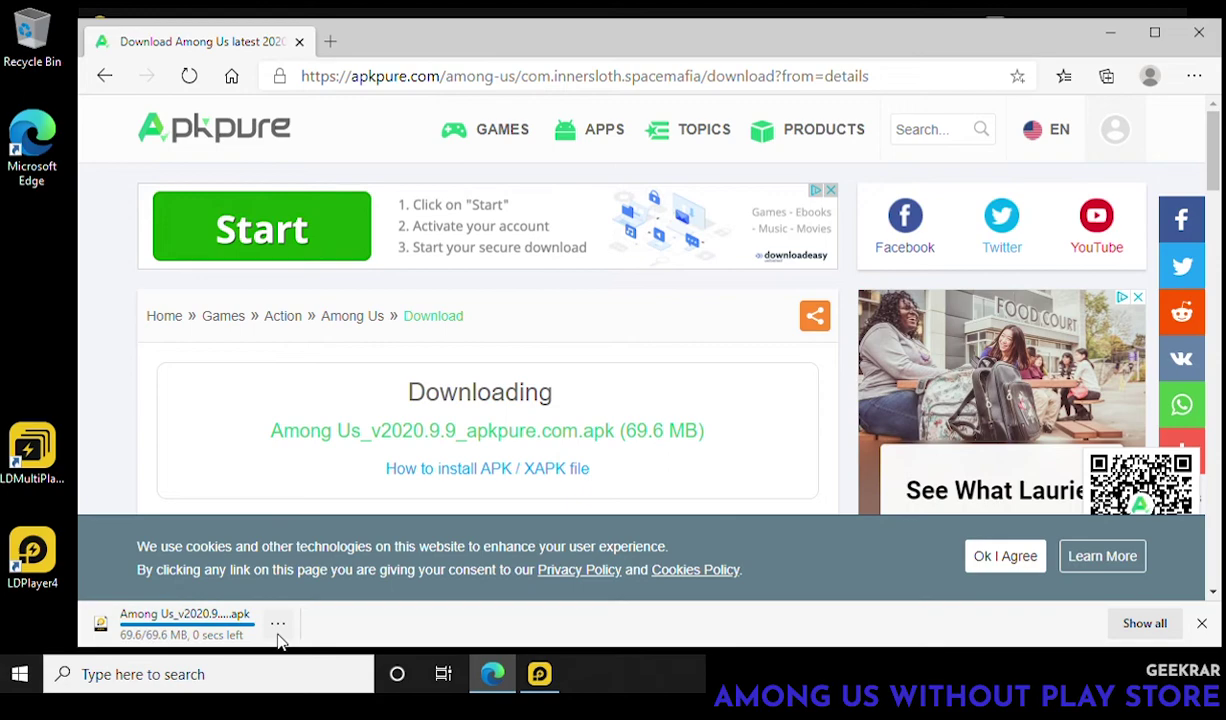
click(278, 628)
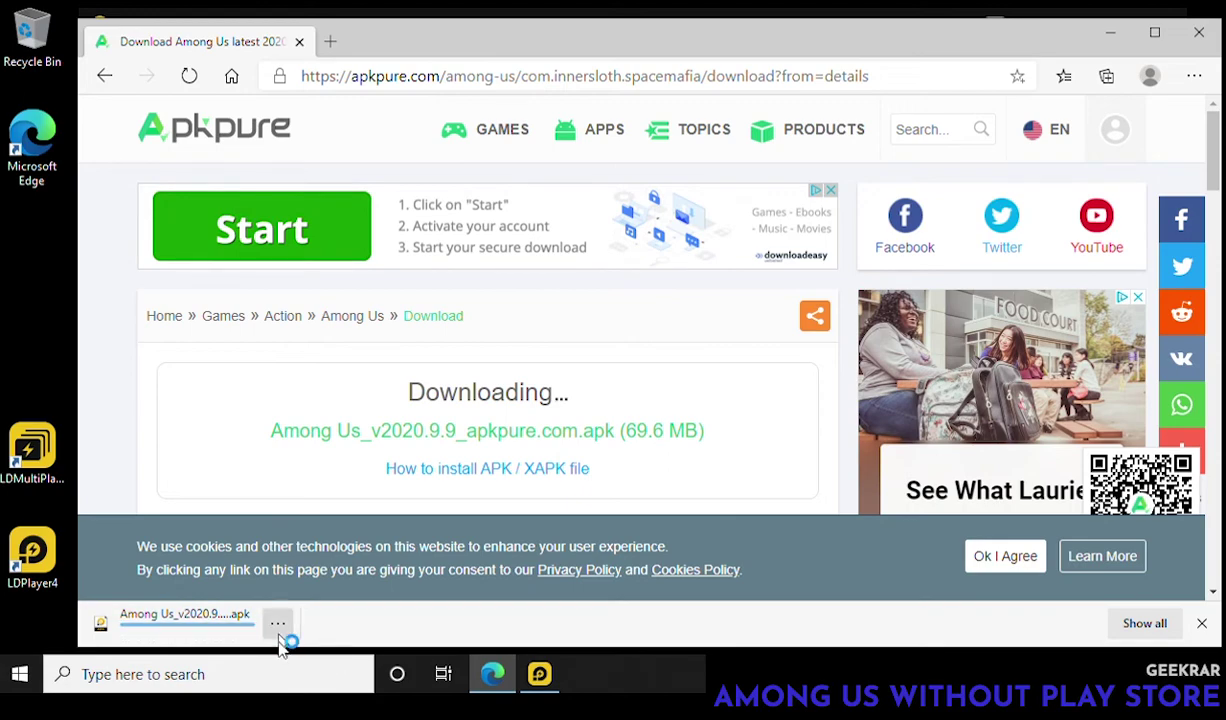
click(358, 460)
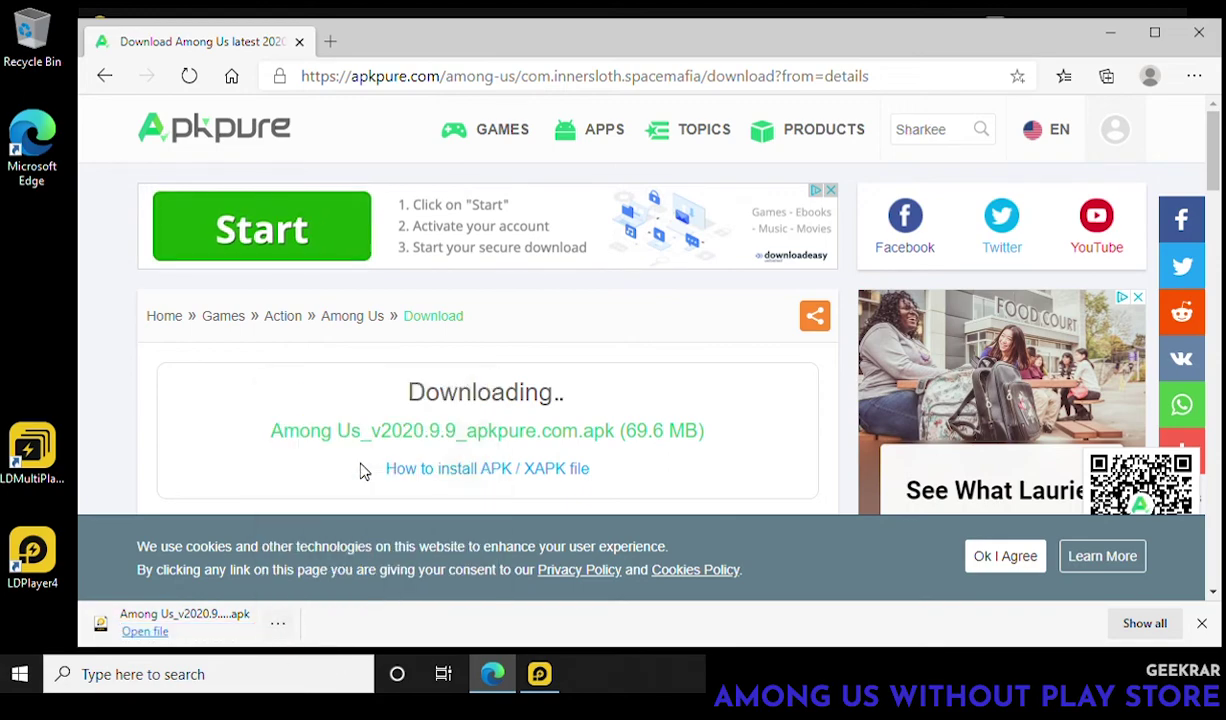
Step: Minimize Edge, move the Downloads window right of the emulator, and switch to Large icons
click(1108, 34)
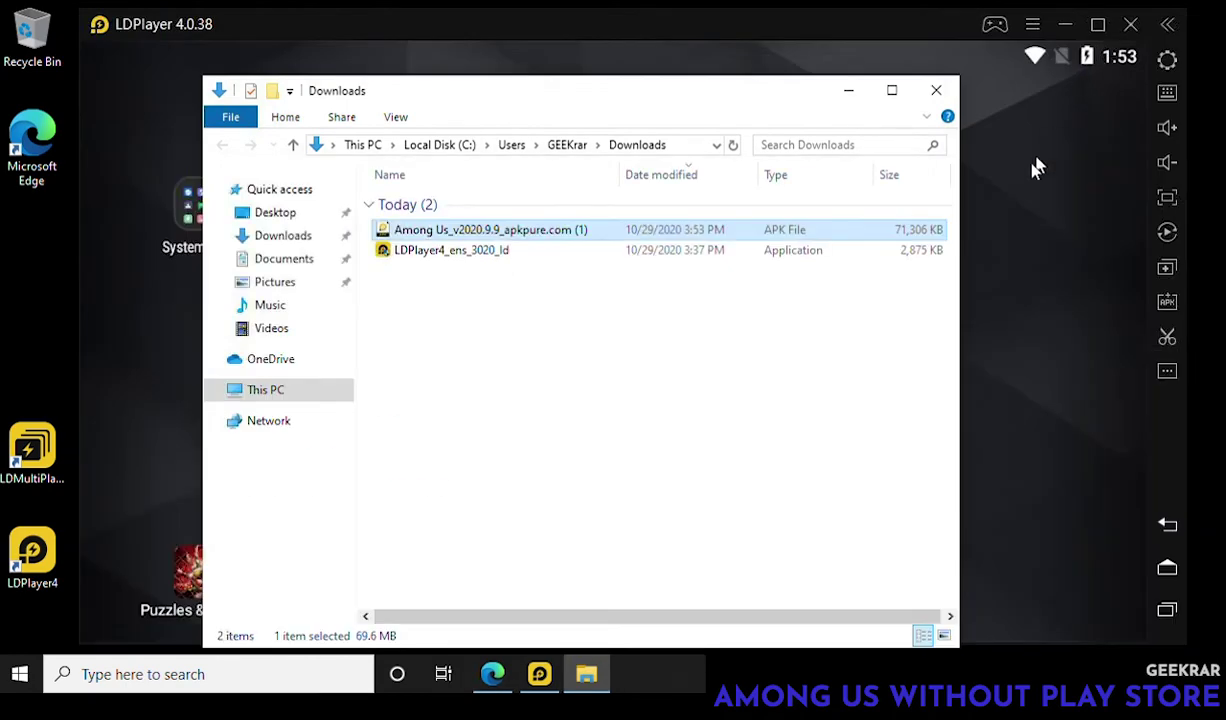
drag(641, 102, 880, 107)
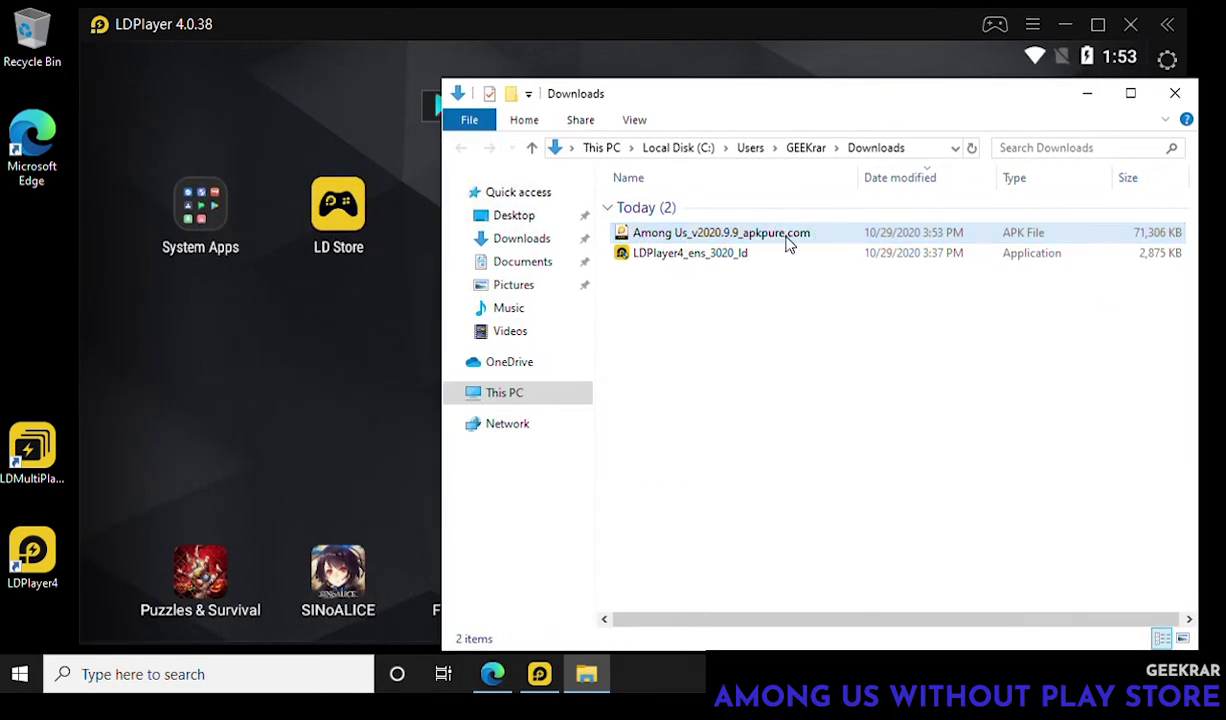
click(640, 121)
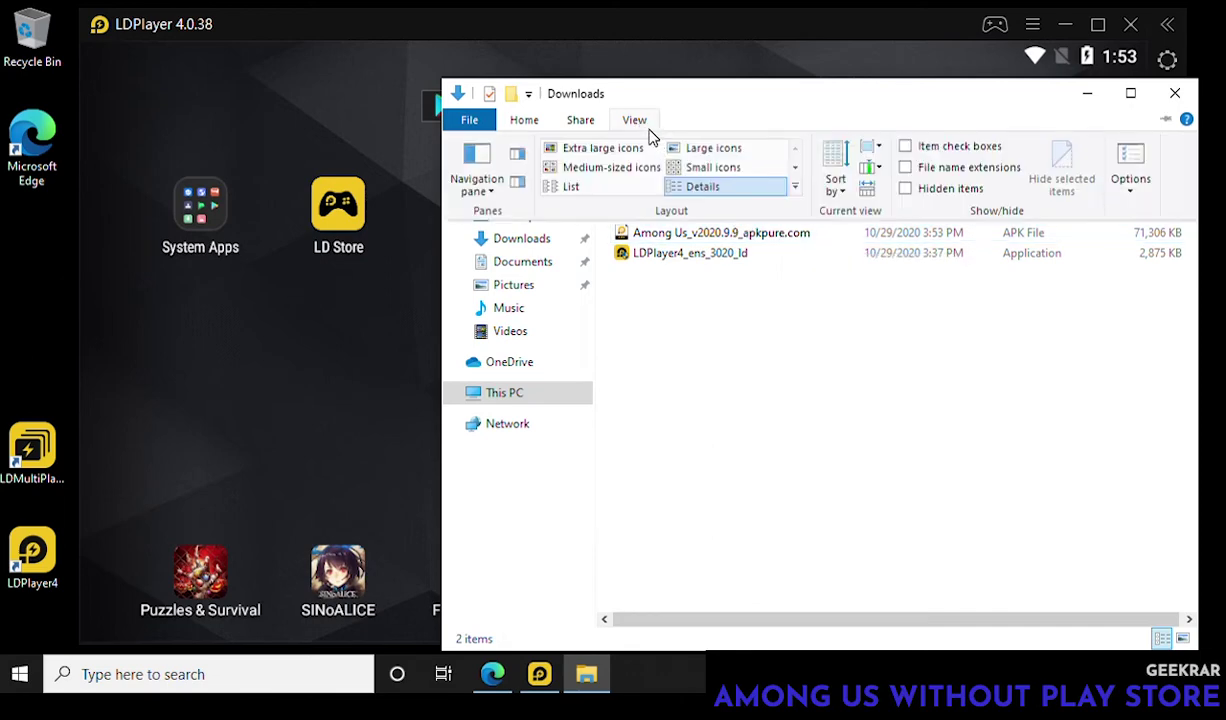
click(678, 160)
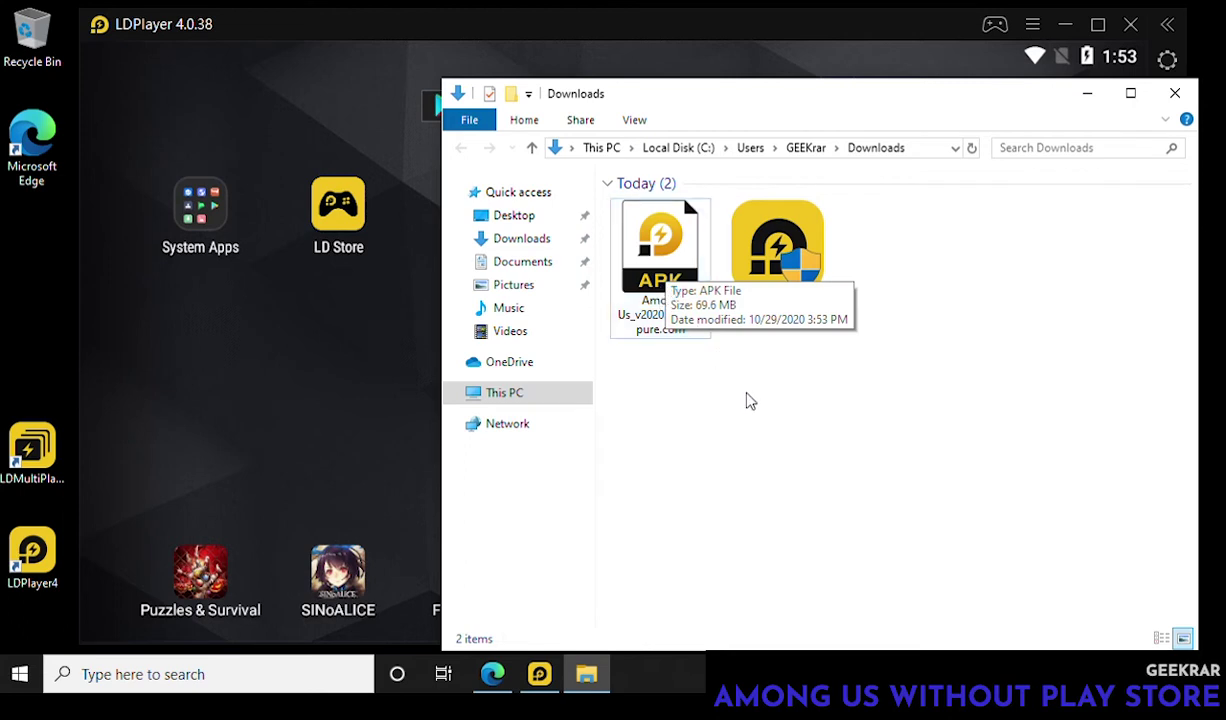
Step: Open the Among Us APK from its context menu to install it into LDPlayer
click(663, 247)
right_click(663, 247)
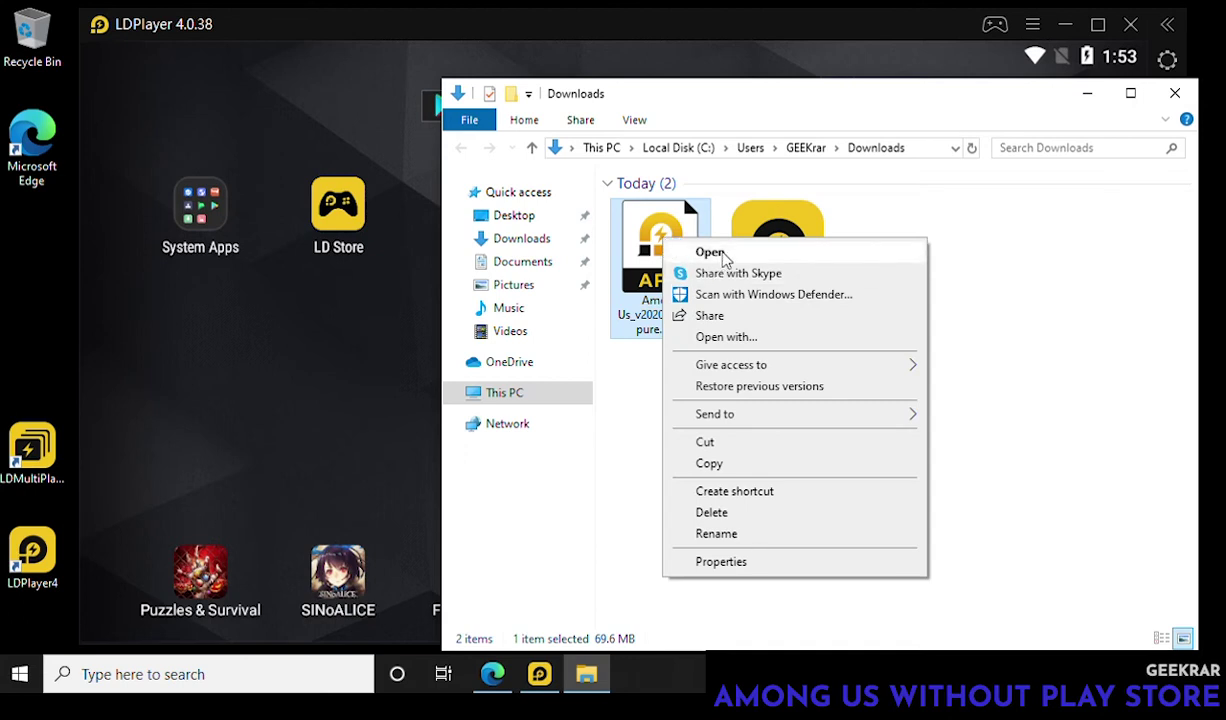
click(724, 254)
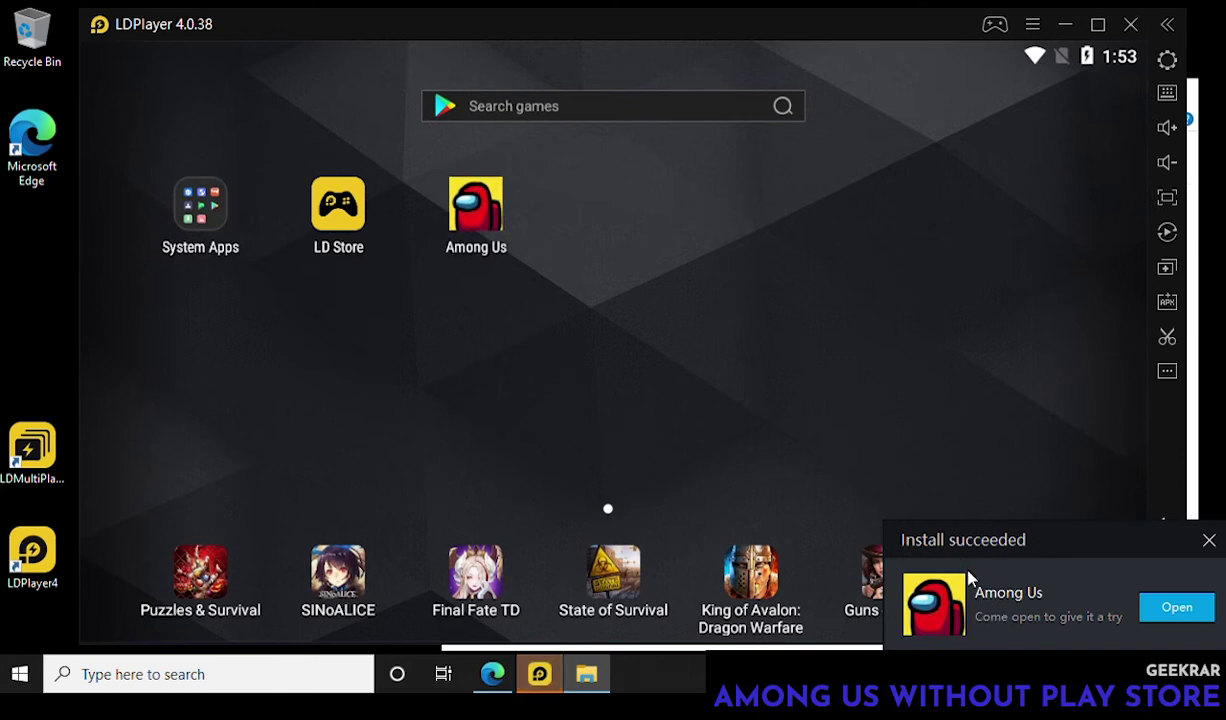
Step: Dismiss the install notice and Google Play tab, launch Among Us, and confirm the keyboard mapping tips
click(487, 226)
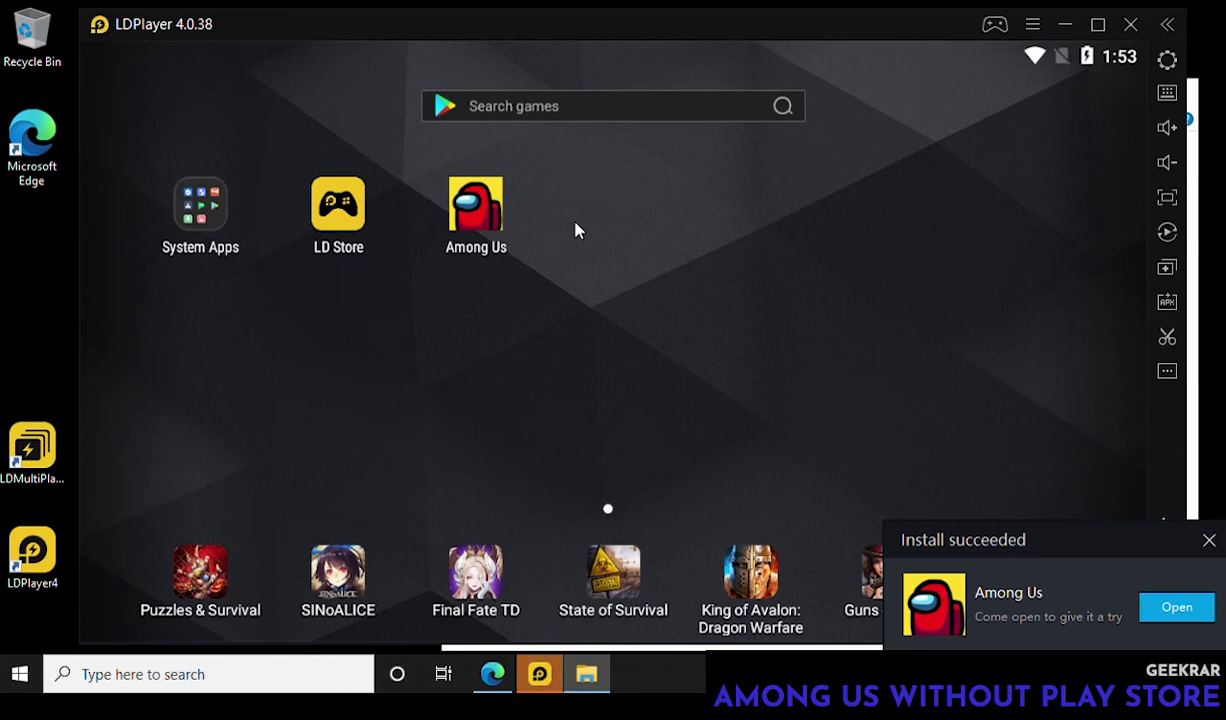
click(1208, 540)
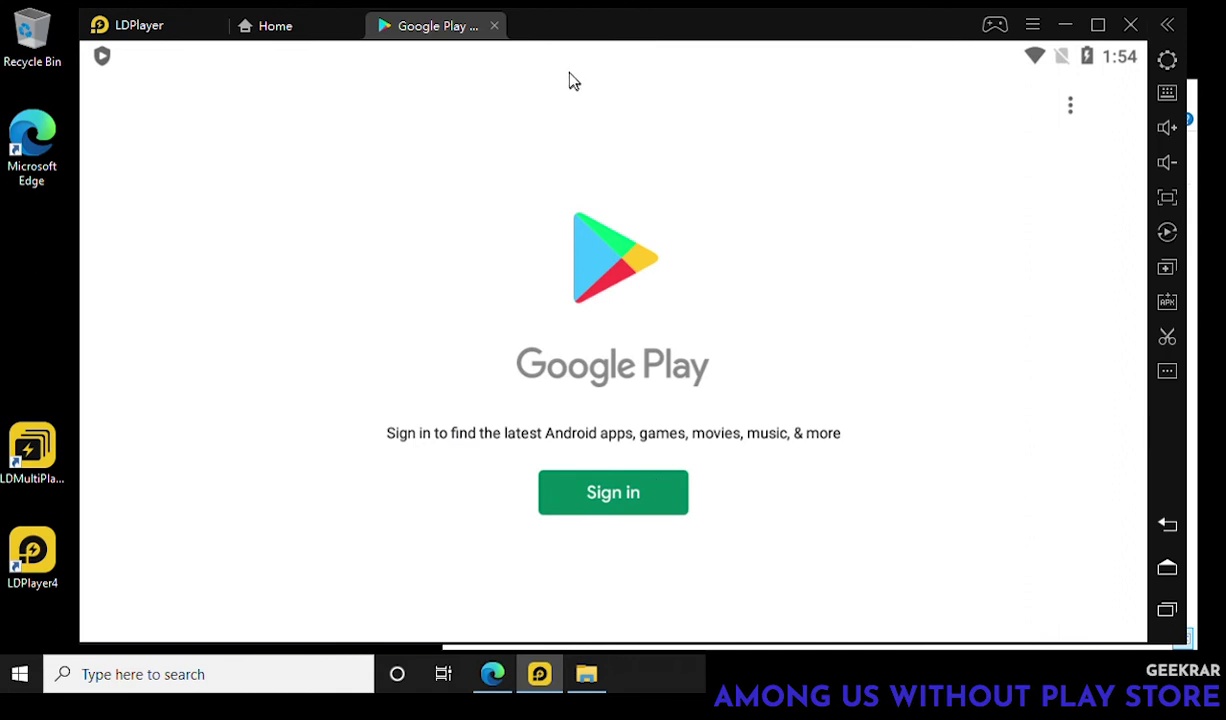
click(494, 26)
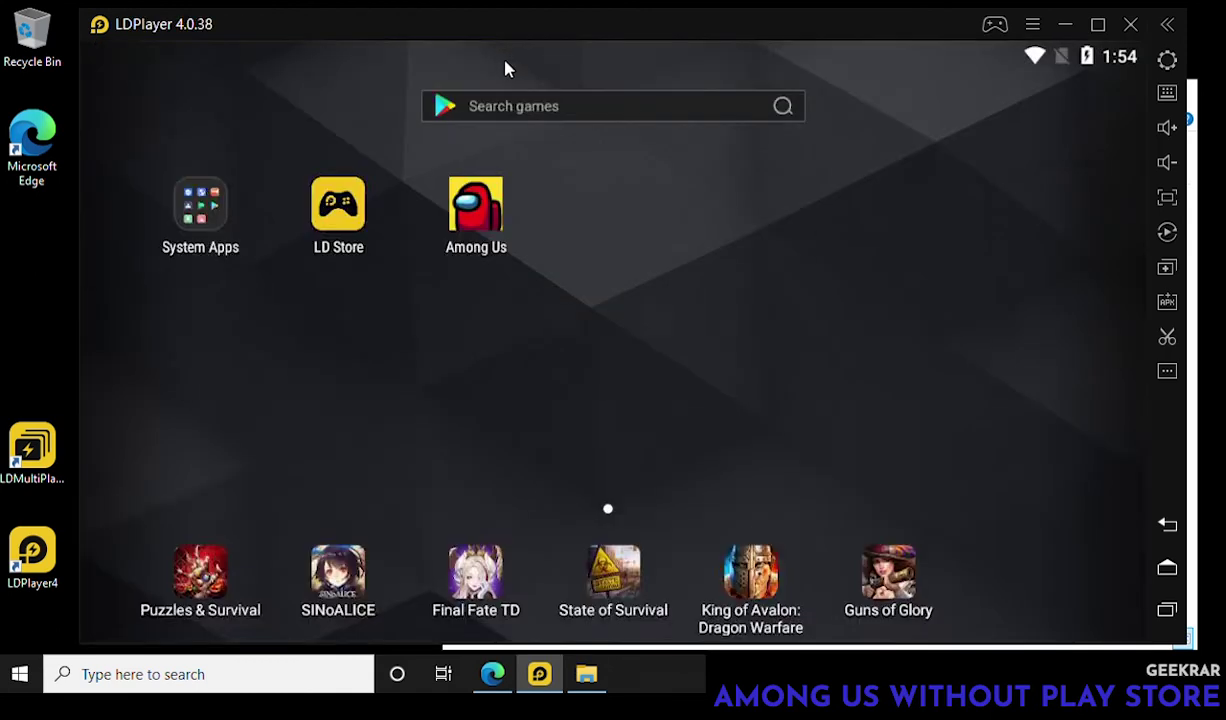
click(489, 221)
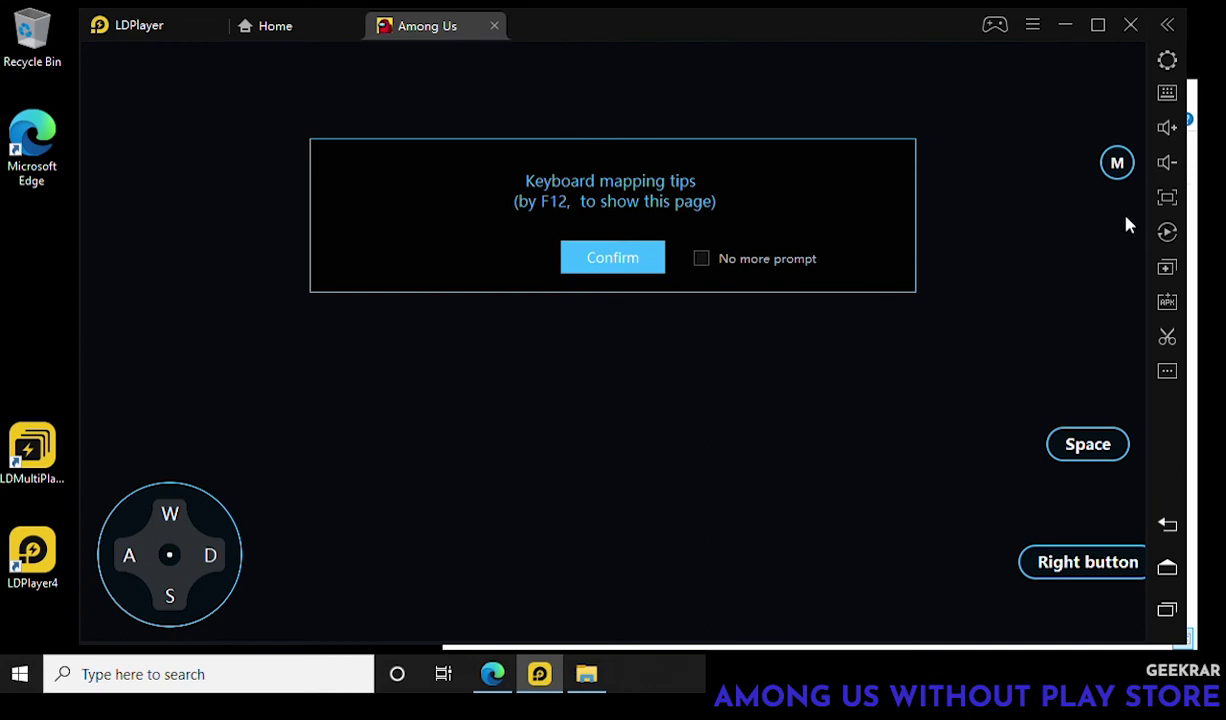
click(646, 257)
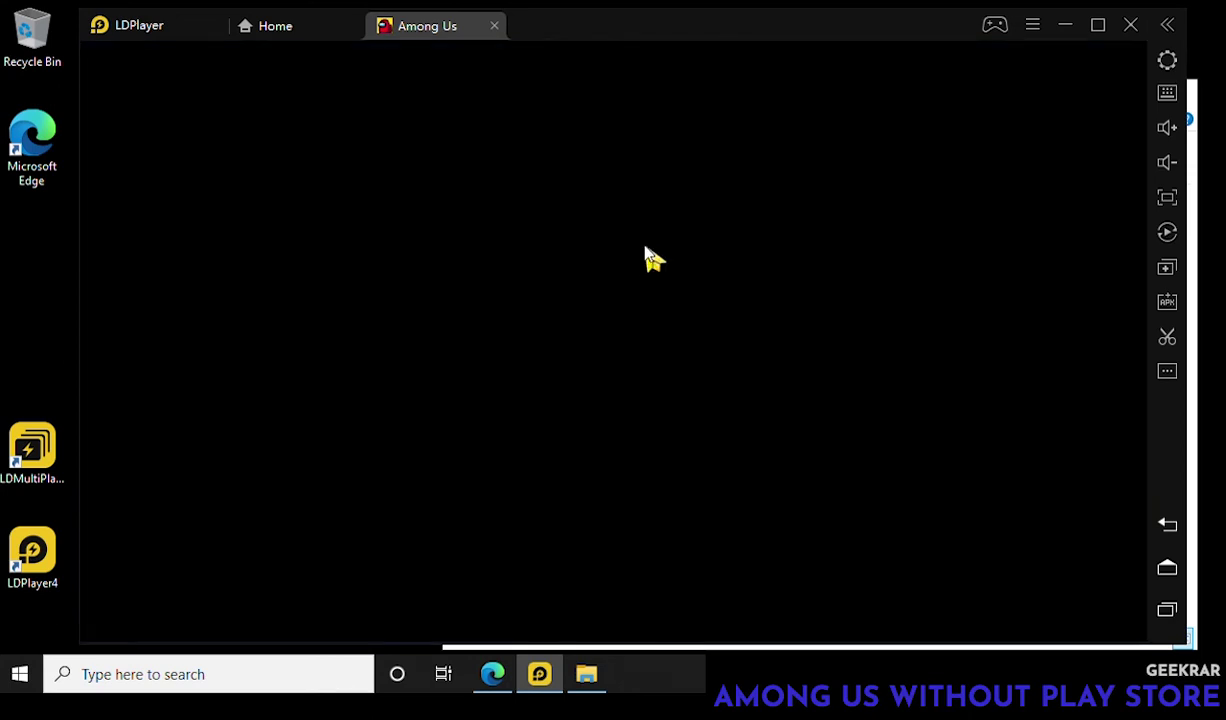